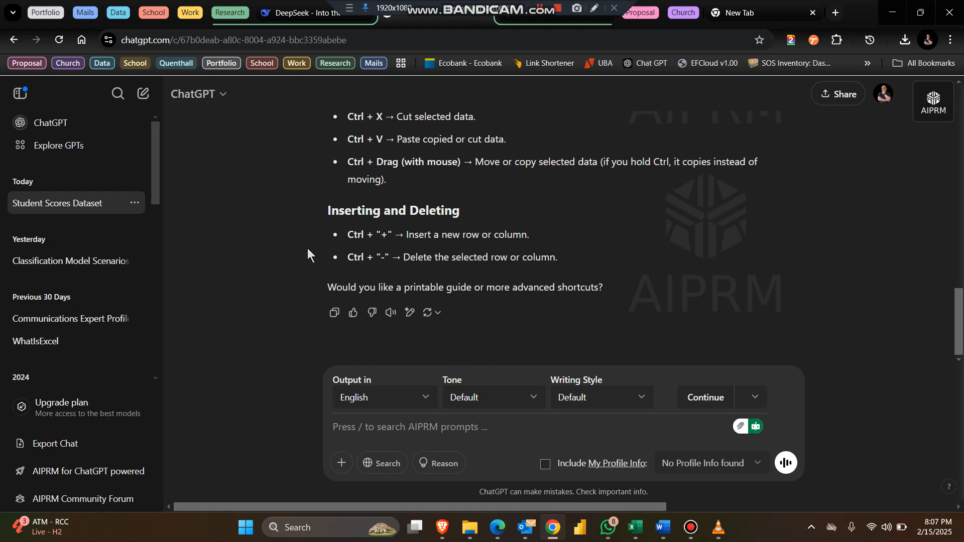
# Switch to the student_scores workbook in Excel, insert a blank column before Geography, and delete that blank column
pyautogui.hotkey('alt', 'Tab')
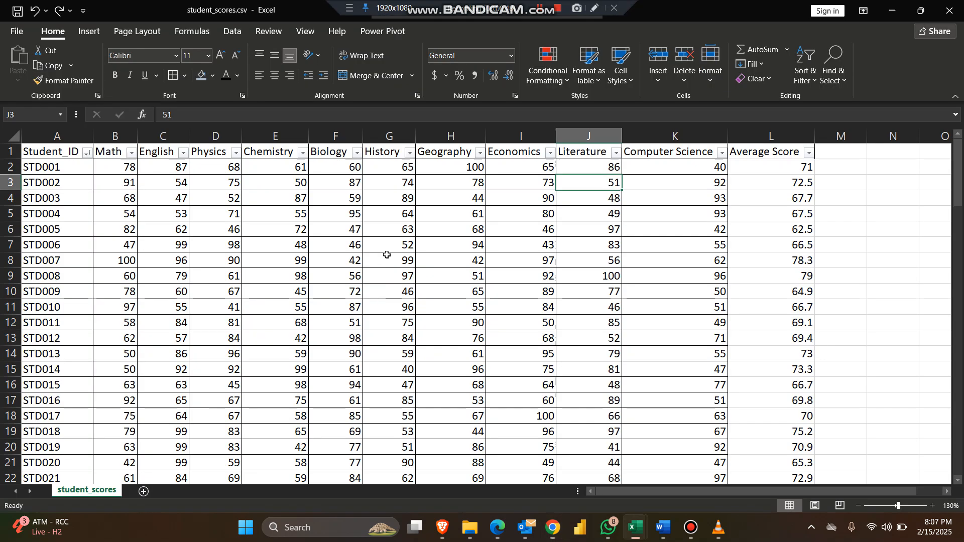
pyautogui.click(447, 137)
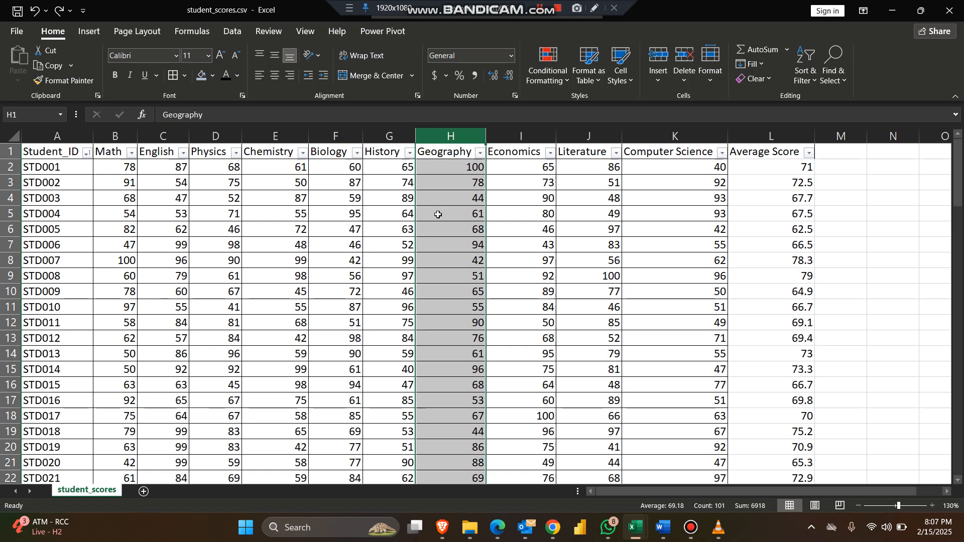
pyautogui.hotkey('ctrl', 'shift', '+')
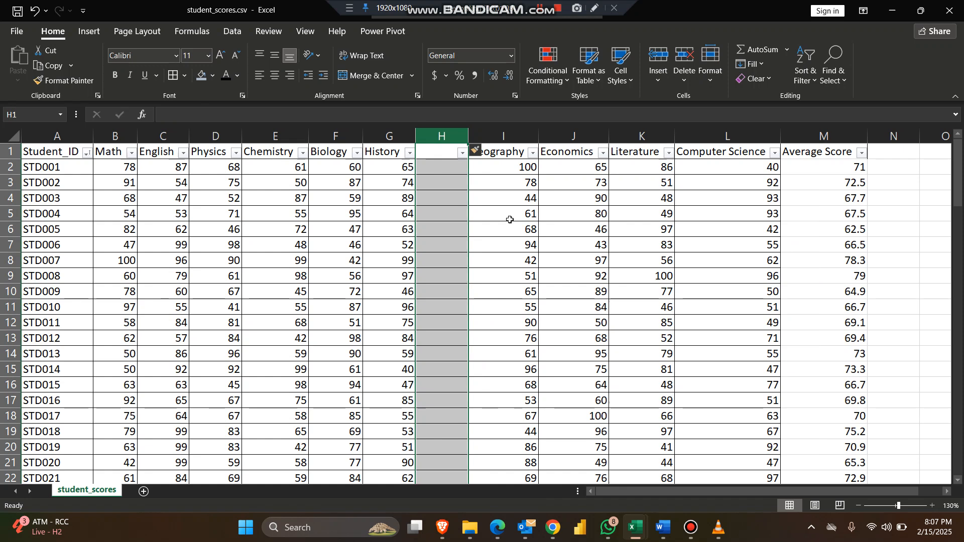
pyautogui.hotkey('ctrl', '-')
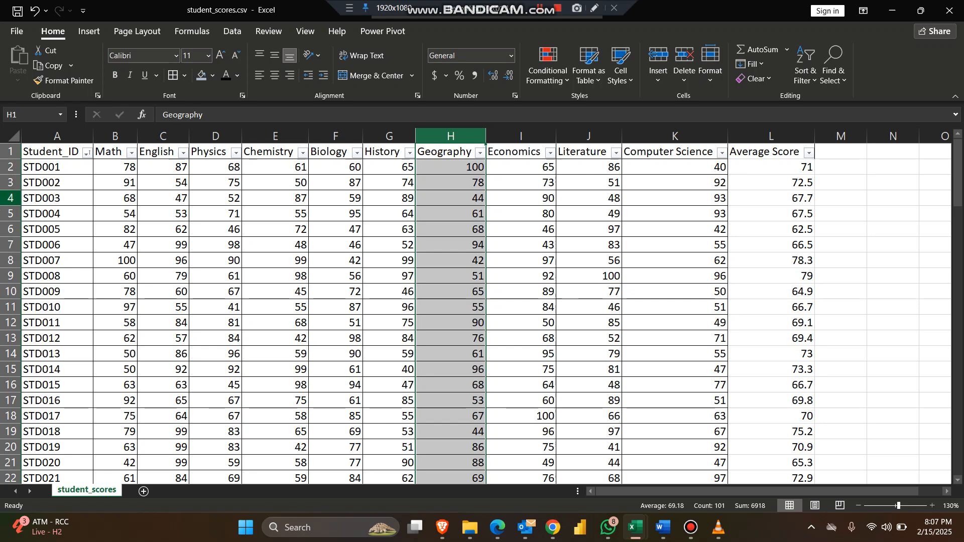
# Insert a blank row above the STD006 record at row 7, and delete that blank row
pyautogui.click(2, 215)
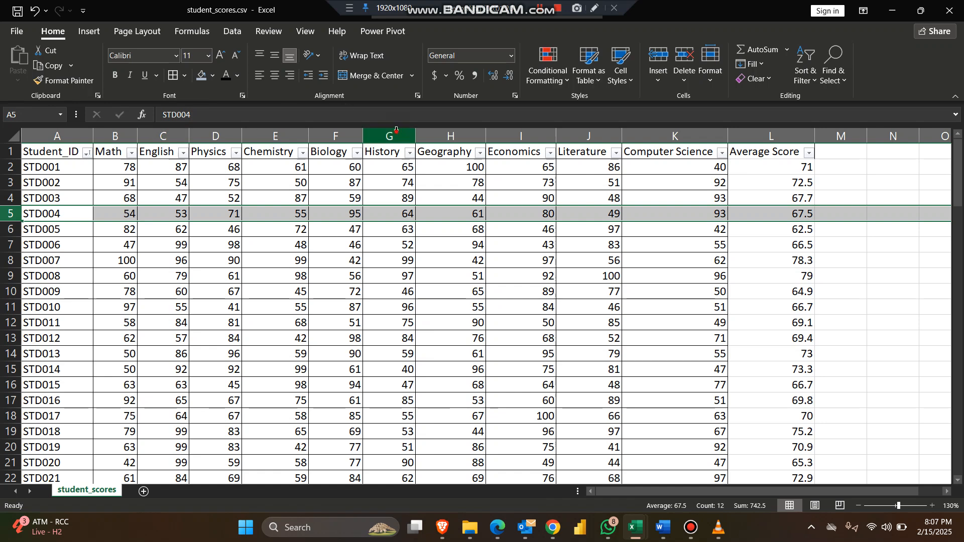
pyautogui.click(396, 131)
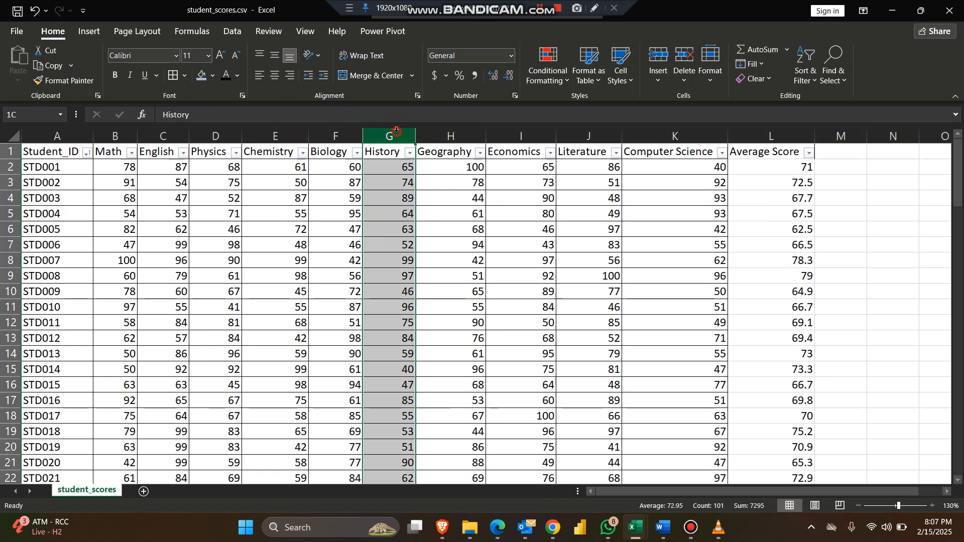
pyautogui.click(7, 244)
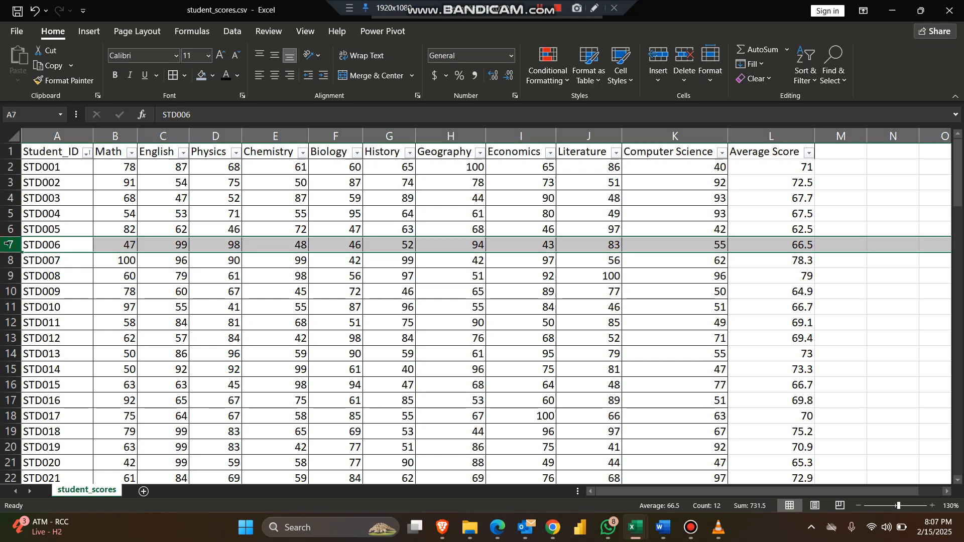
pyautogui.hotkey('ctrl', 'shift', '=')
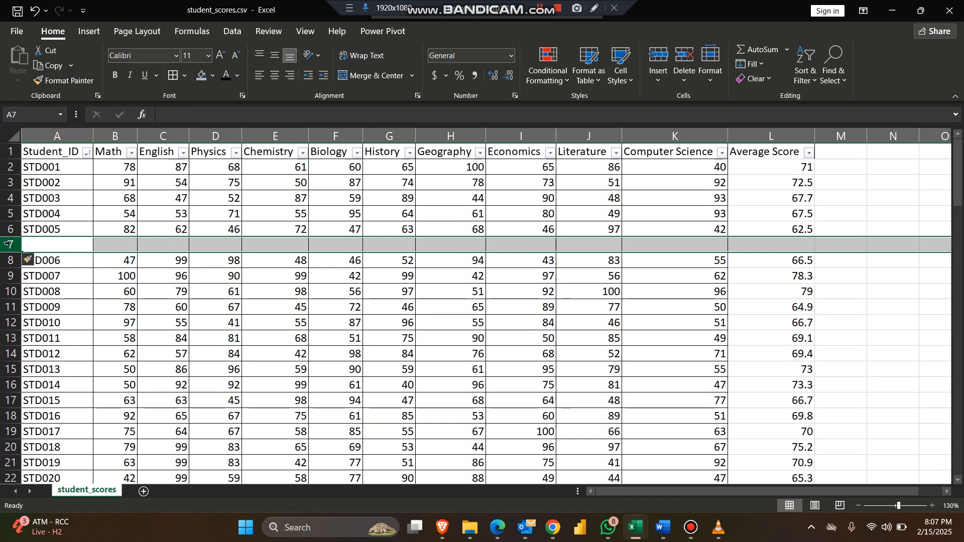
pyautogui.hotkey('ctrl', '-')
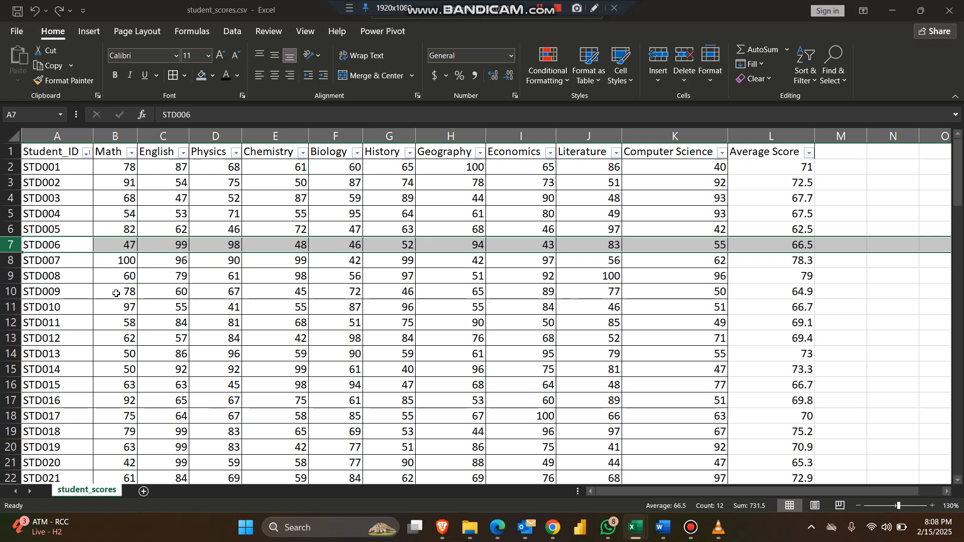
# Switch to the Basics workbook and copy the English through Chemistry scores in D3:F6
pyautogui.hotkey('alt', 'Tab')
pyautogui.hotkey('alt', 'Tab')
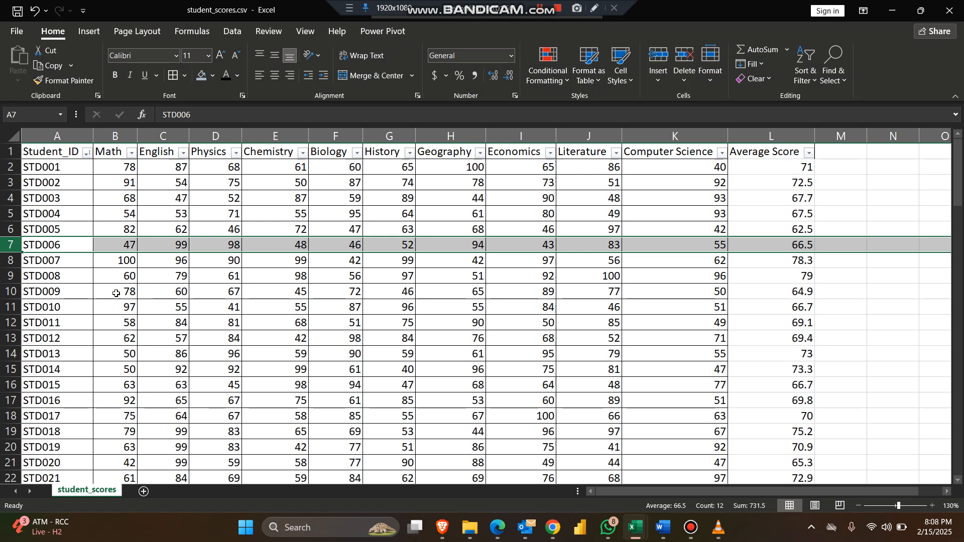
pyautogui.hotkey('alt', 'Tab')
pyautogui.press('Tab')
pyautogui.press('Tab')
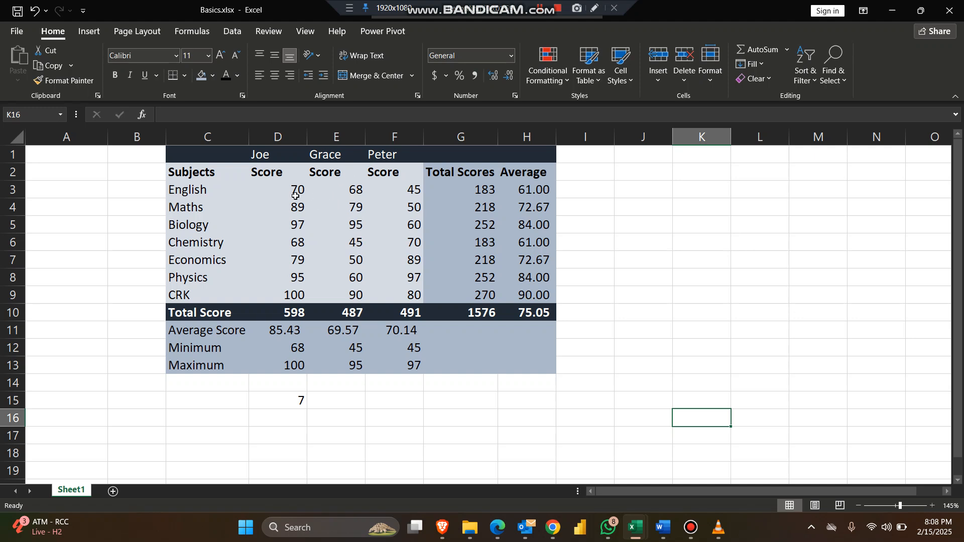
pyautogui.moveTo(296, 195); pyautogui.dragTo(418, 253)
pyautogui.hotkey('ctrl', 'c')
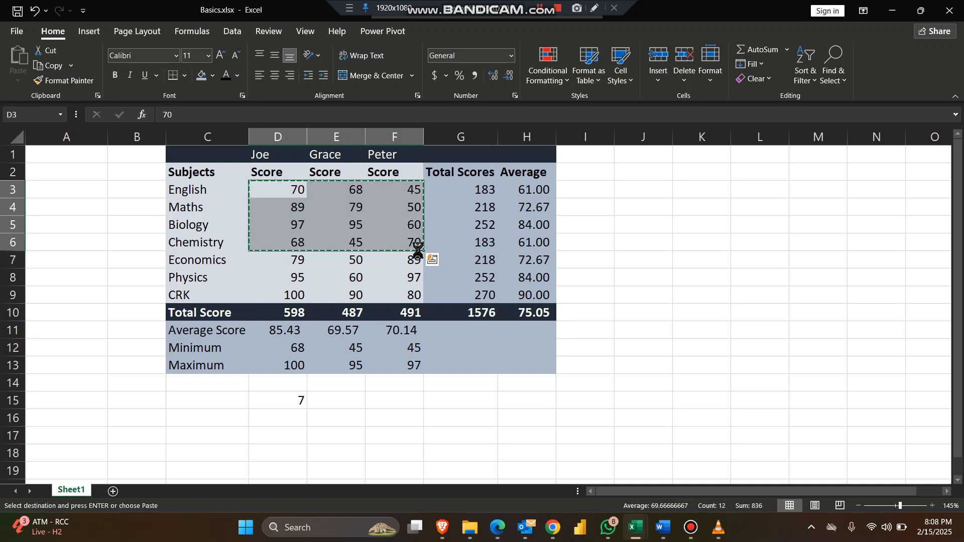
# Paste the copied scores with their source formatting into the student_scores sheet, starting at cell E3
pyautogui.hotkey('alt', 'Tab')
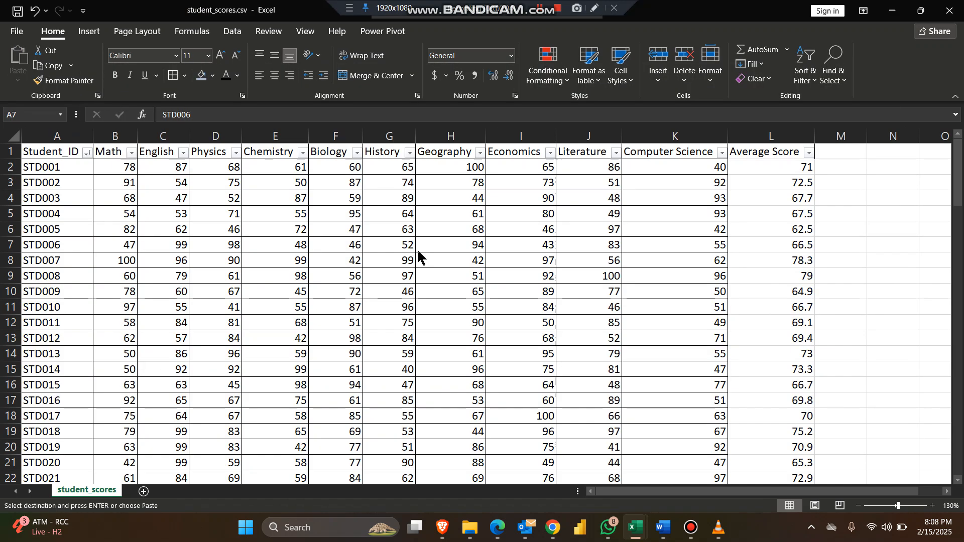
pyautogui.click(278, 183)
pyautogui.rightClick(278, 183)
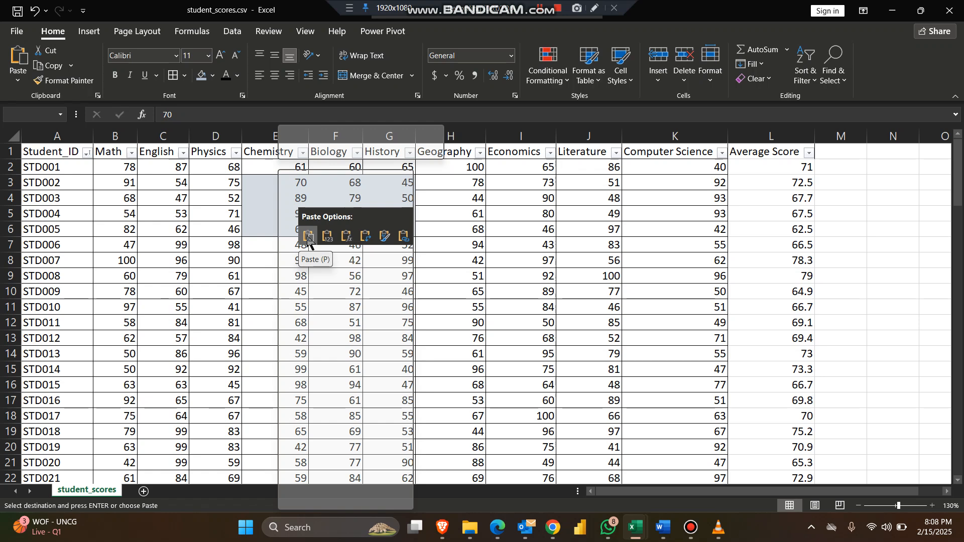
pyautogui.click(308, 236)
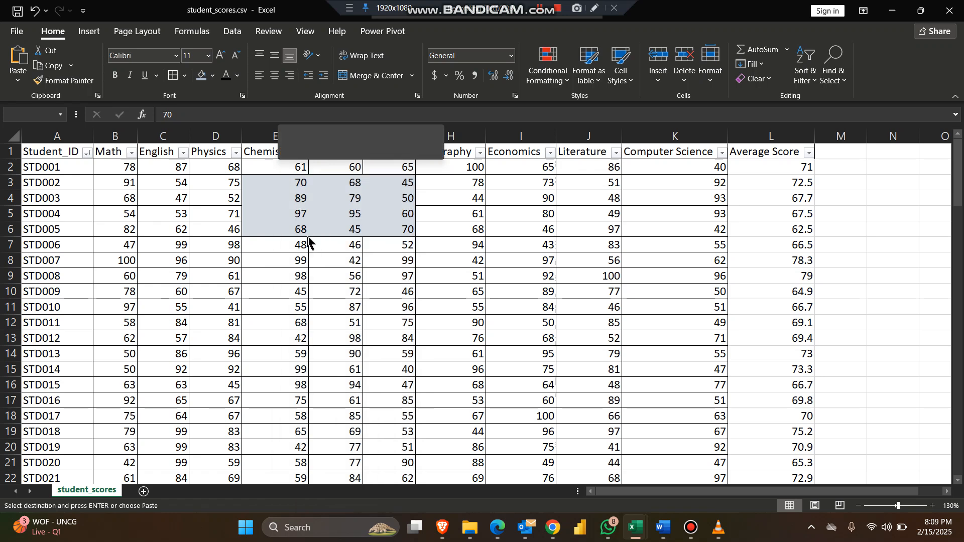
pyautogui.click(354, 322)
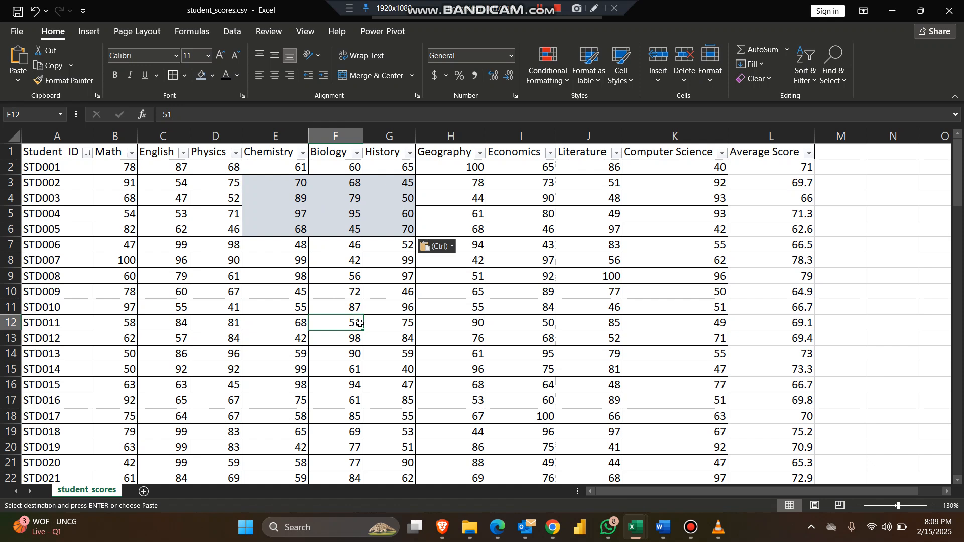
# Undo the formatted paste at E3, redo it, and undo it once more
pyautogui.hotkey('ctrl', 'z')
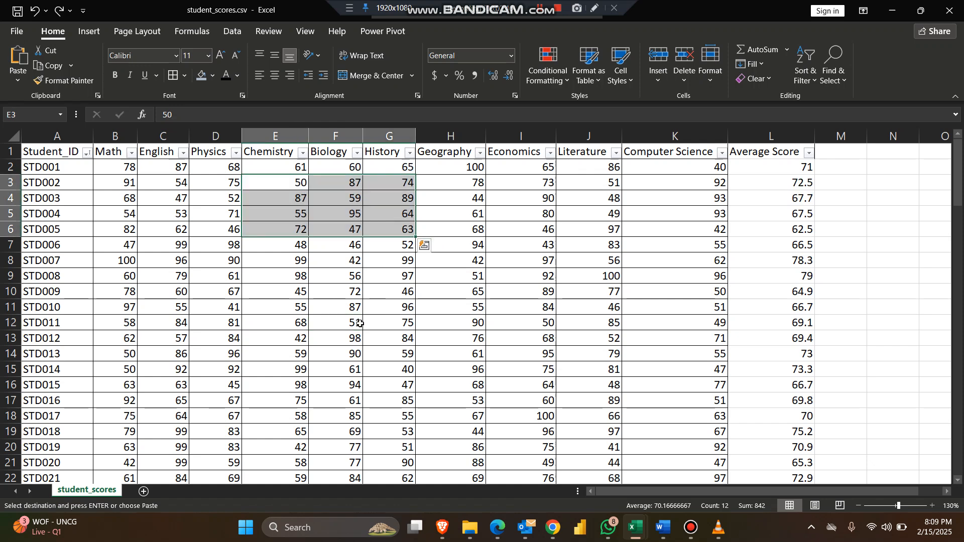
pyautogui.hotkey('ctrl', 'y')
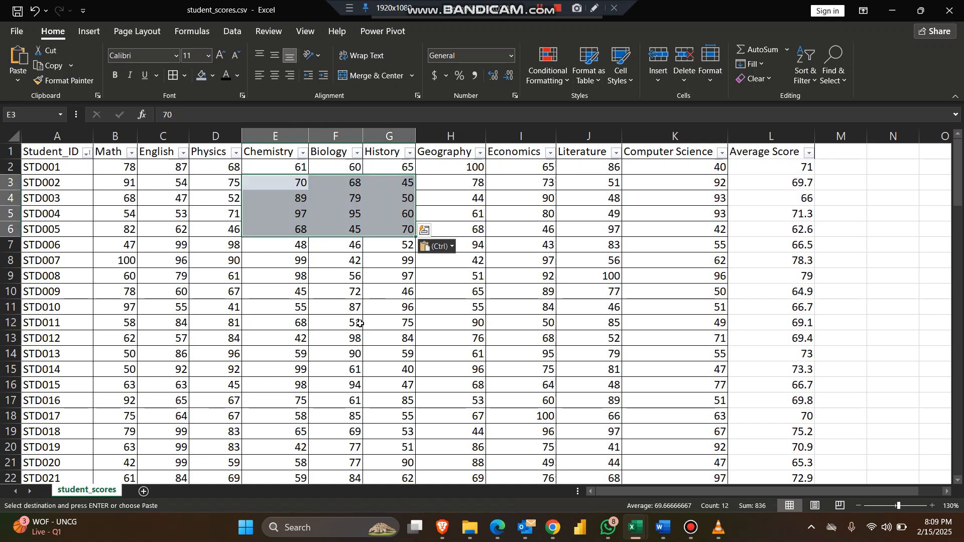
pyautogui.hotkey('ctrl', 'z')
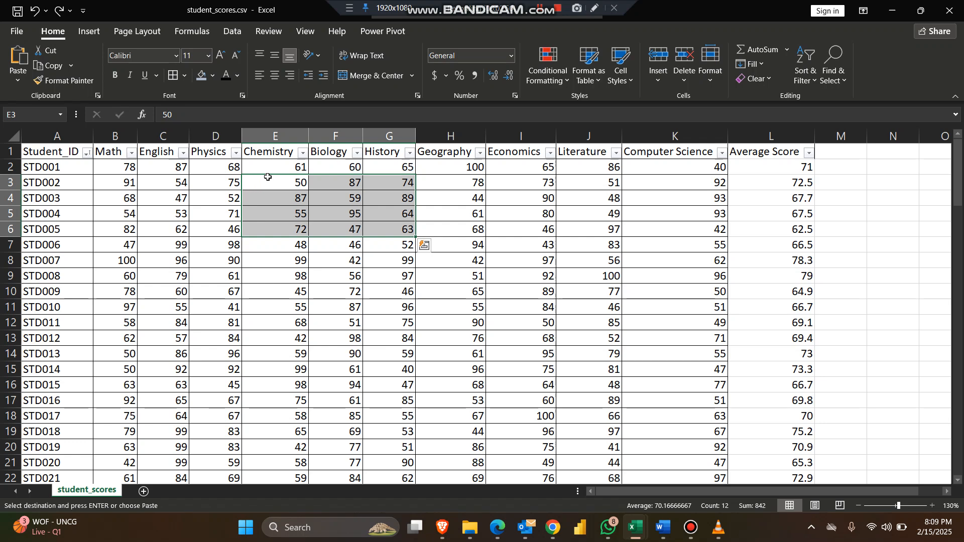
# Paste the copied scores as values only starting at cell E3, and undo and redo that paste
pyautogui.click(269, 187)
pyautogui.rightClick(270, 187)
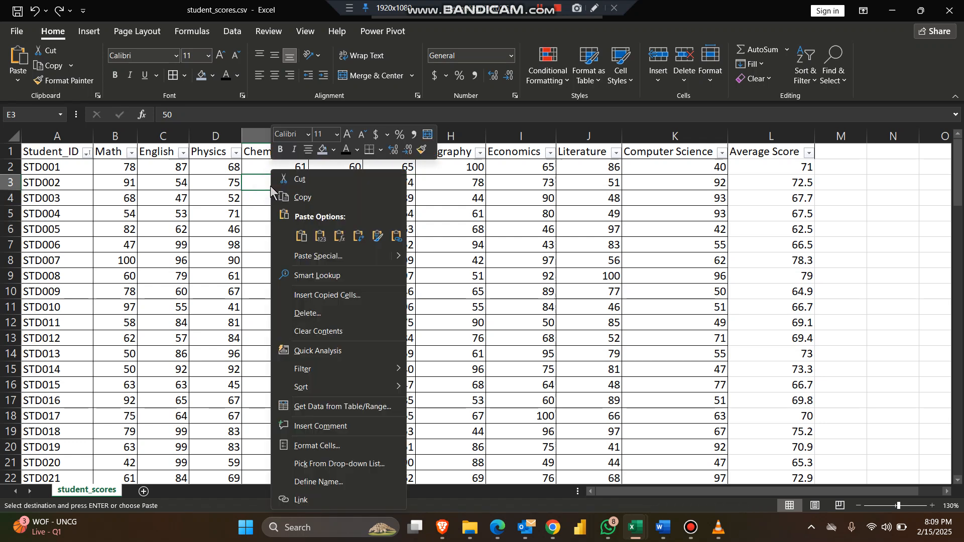
pyautogui.click(320, 236)
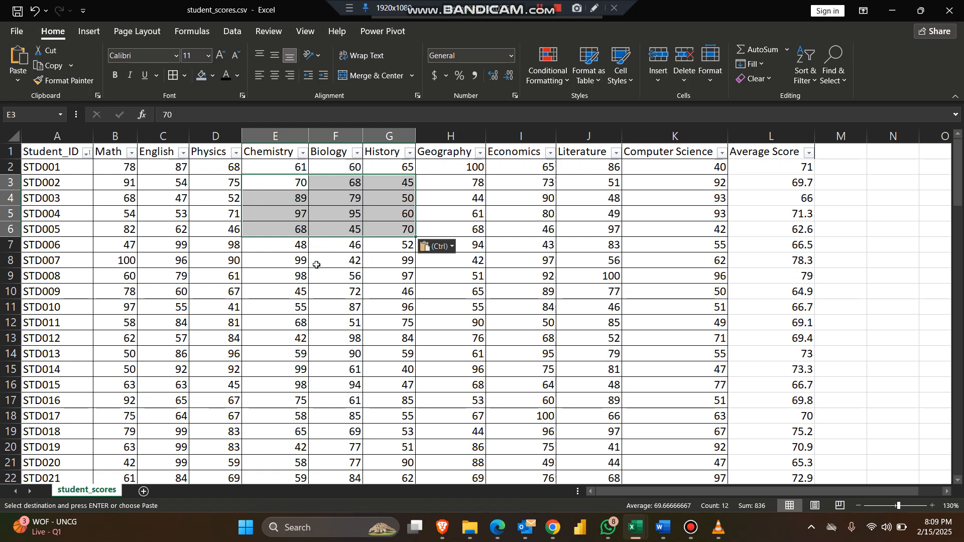
pyautogui.hotkey('ctrl', 'z')
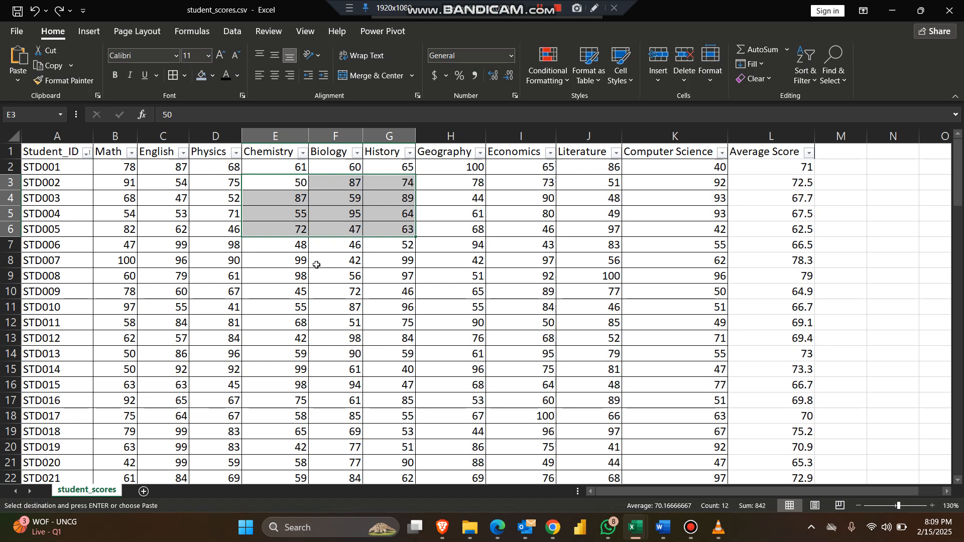
pyautogui.hotkey('ctrl', 'y')
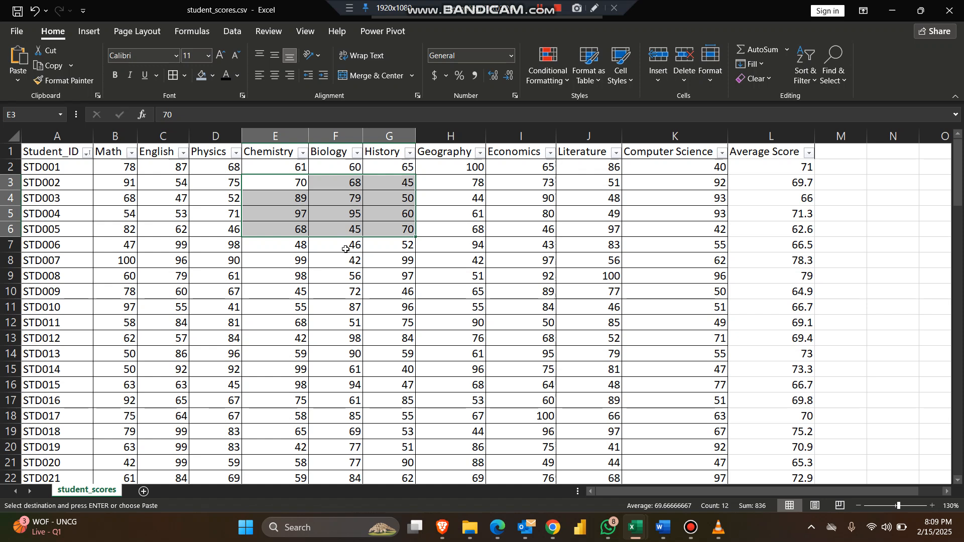
# Undo the values-only paste, and preview a transposed paste at cell E3 without applying it
pyautogui.hotkey('ctrl', 'z')
pyautogui.rightClick(284, 185)
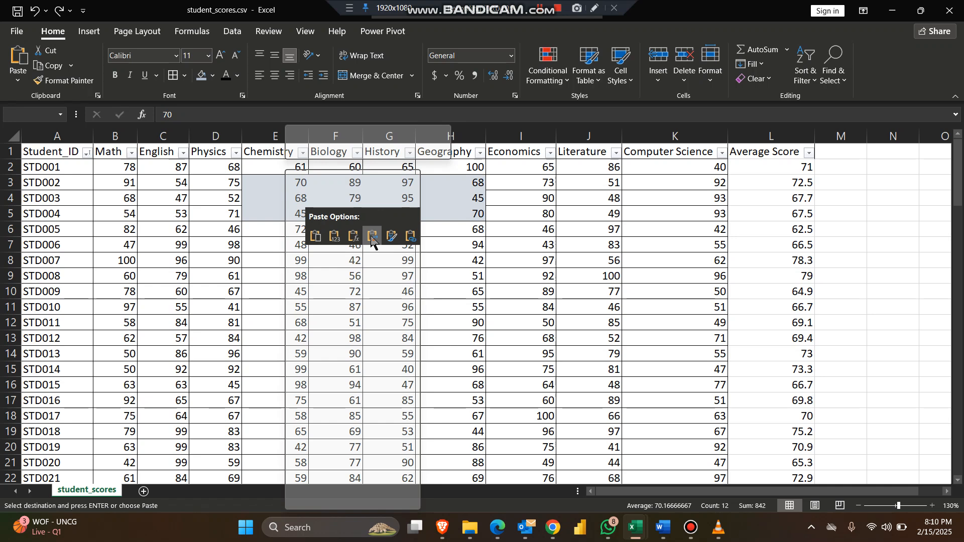
pyautogui.click(564, 281)
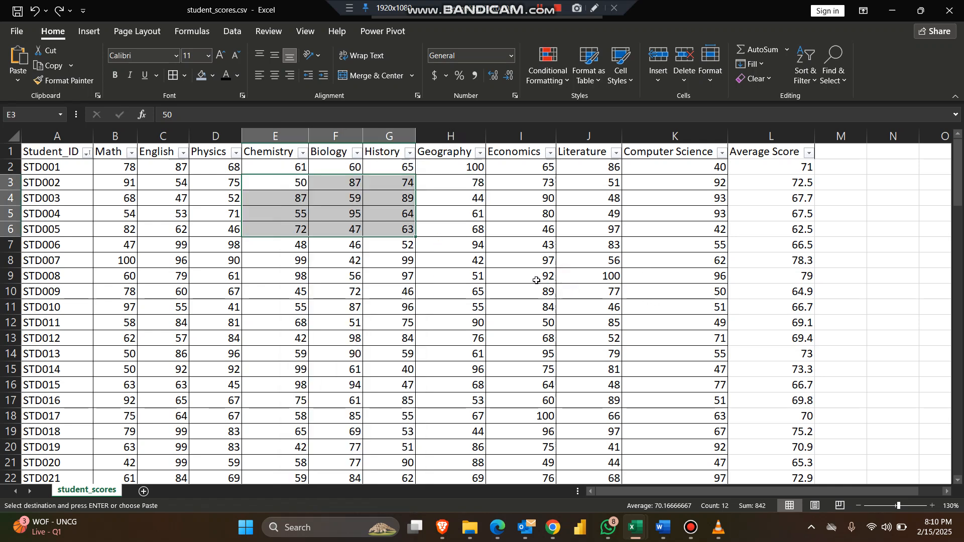
# In the Basics workbook, copy the English and Maths scores in D3:F4 and paste them transposed at cell K3
pyautogui.hotkey('alt', 'Tab')
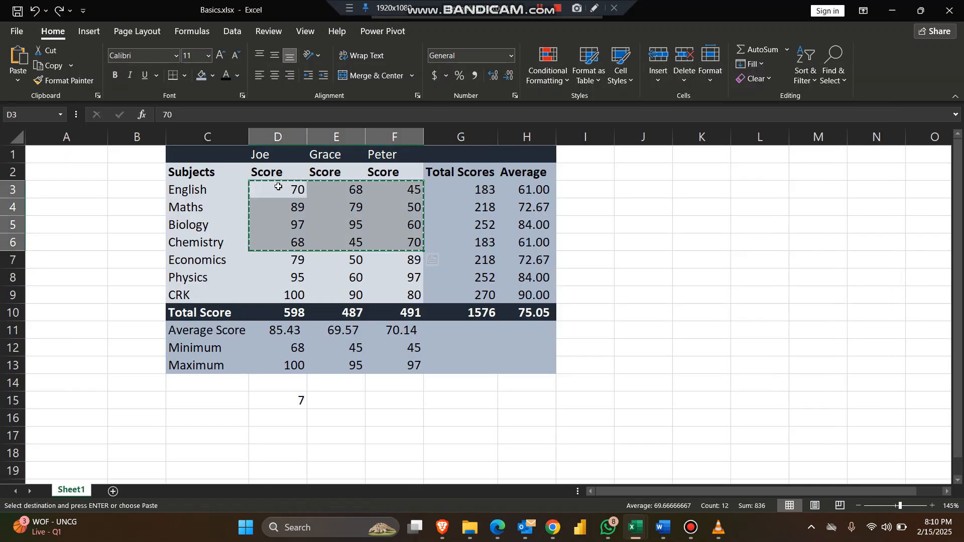
pyautogui.moveTo(278, 187); pyautogui.dragTo(400, 207)
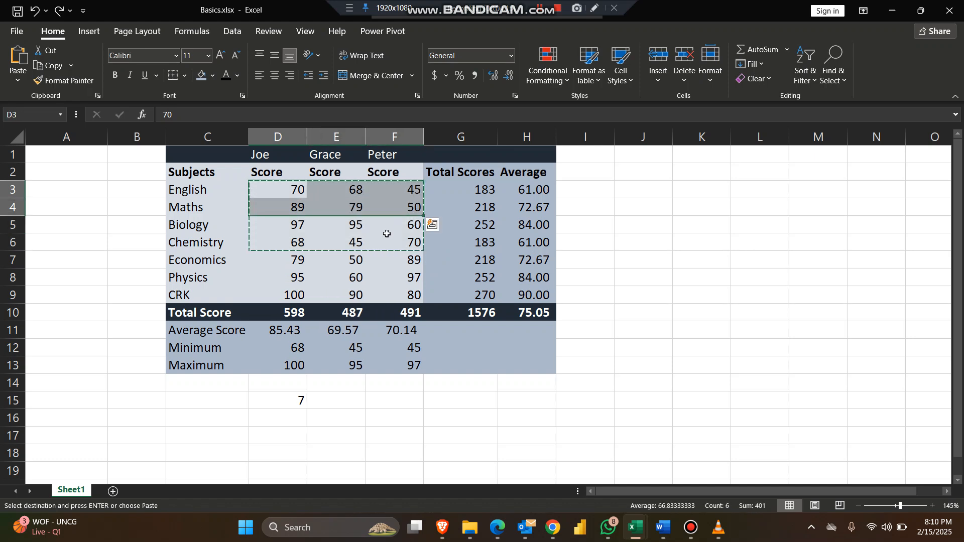
pyautogui.hotkey('ctrl', 'c')
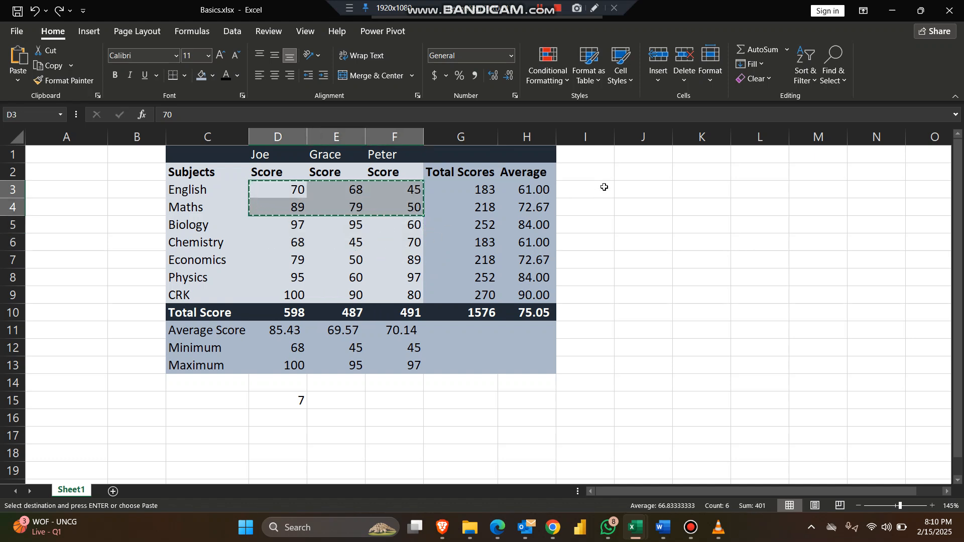
pyautogui.click(678, 187)
pyautogui.rightClick(678, 186)
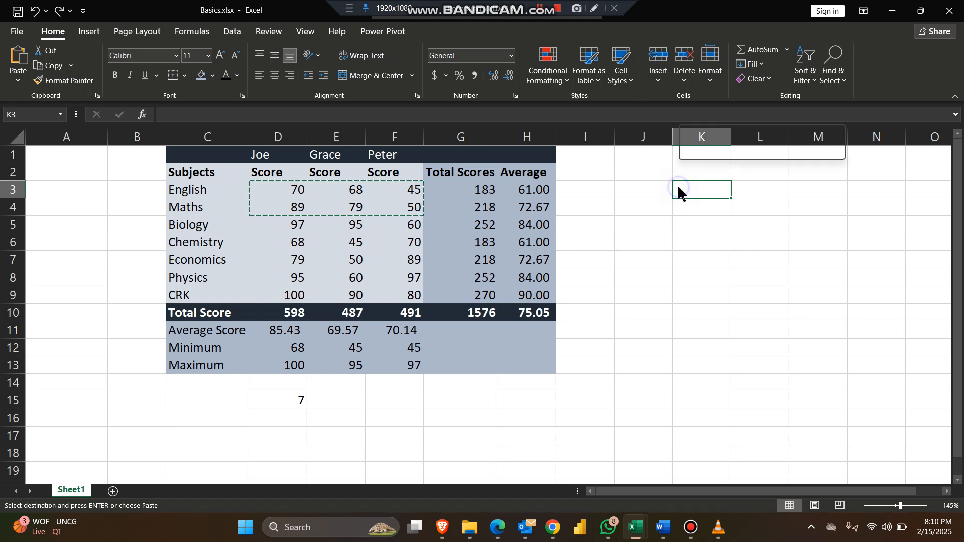
pyautogui.click(767, 236)
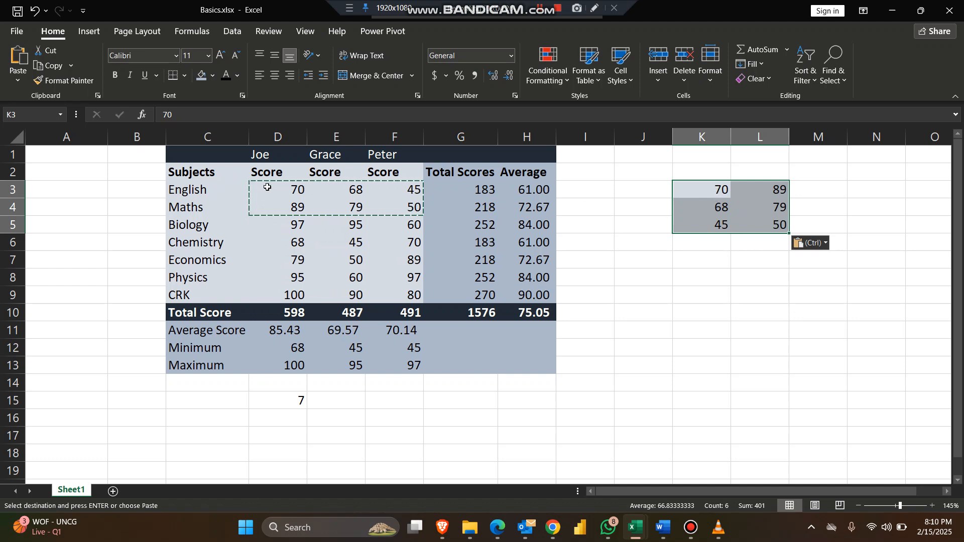
# Compare the original score rows in D3:F4 with the transposed columns in K3:L5, especially English against column K
pyautogui.moveTo(267, 186); pyautogui.dragTo(410, 208)
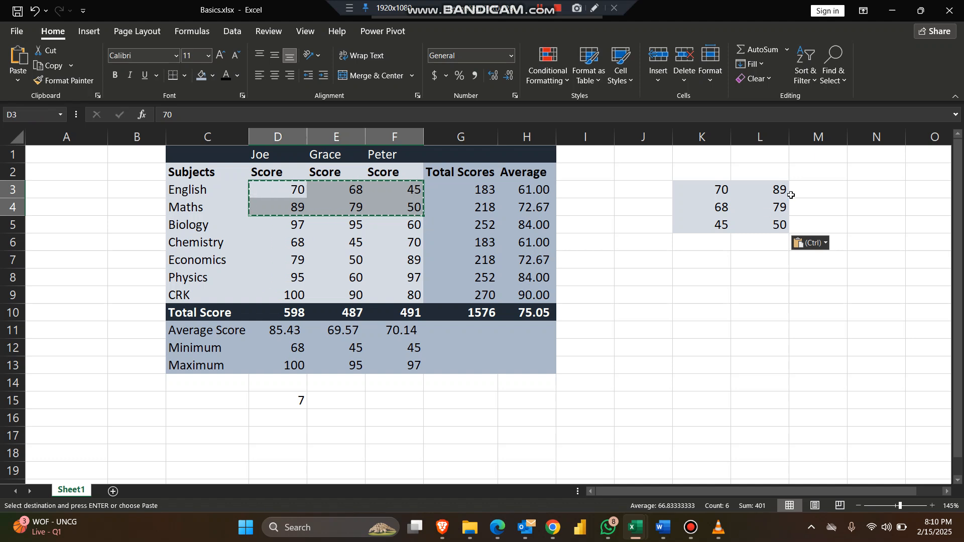
pyautogui.moveTo(704, 190); pyautogui.dragTo(786, 227)
pyautogui.click(759, 274)
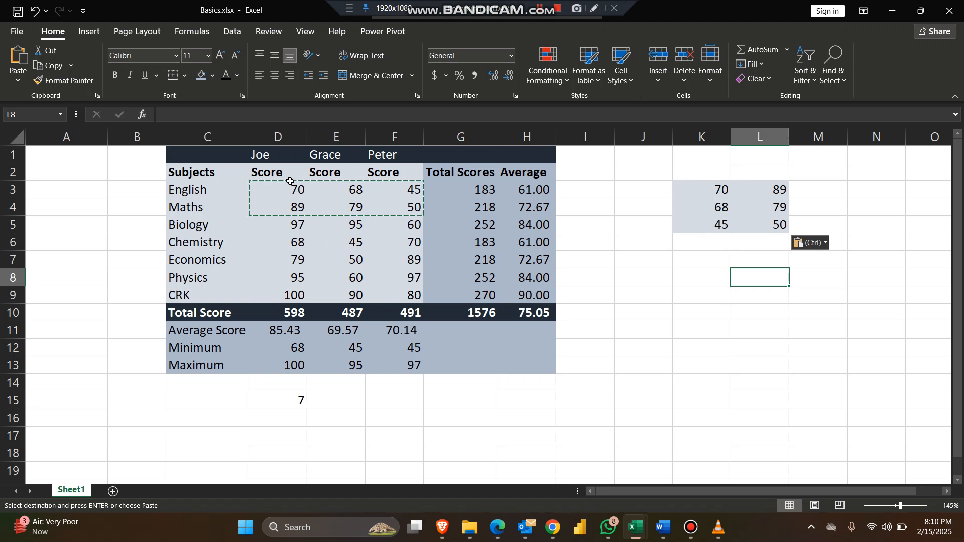
pyautogui.moveTo(290, 183); pyautogui.dragTo(411, 192)
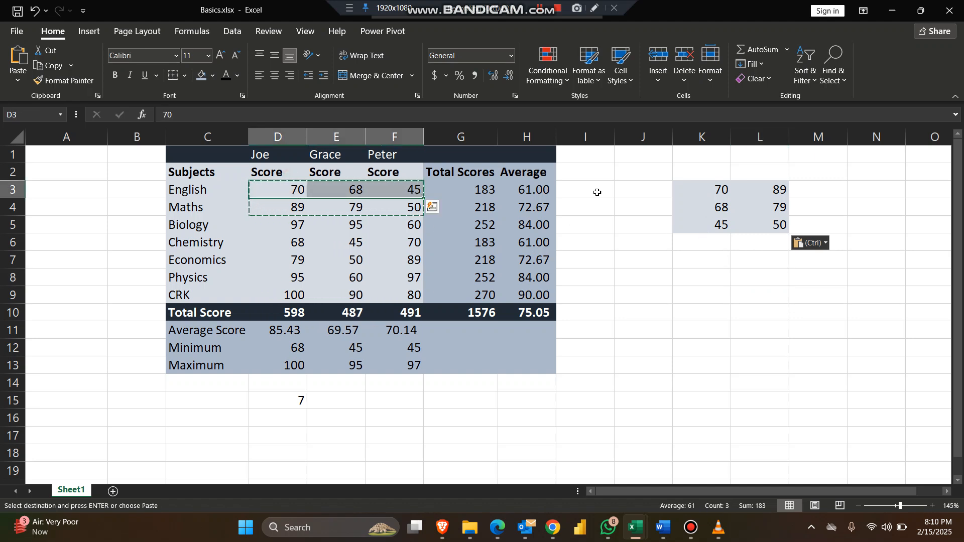
pyautogui.moveTo(713, 189); pyautogui.dragTo(703, 225)
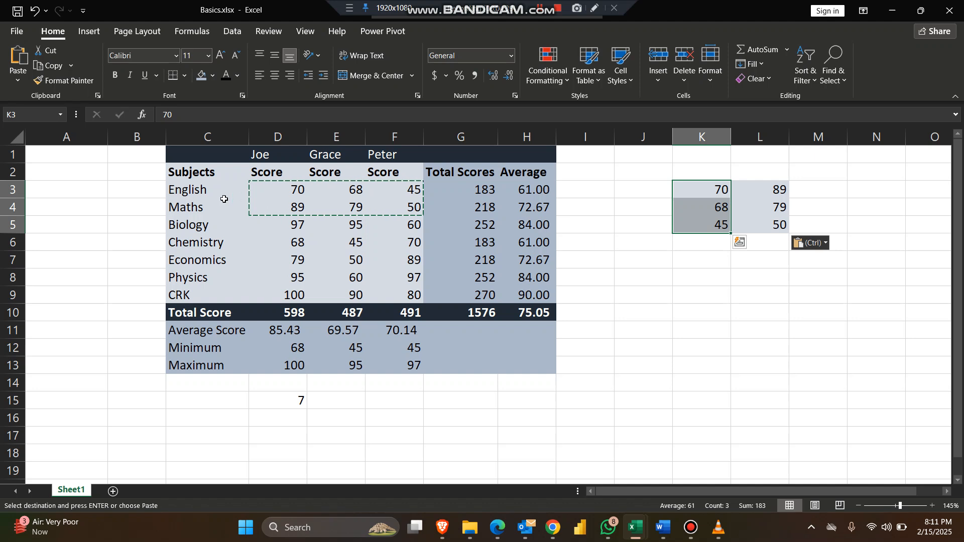
pyautogui.moveTo(287, 184); pyautogui.dragTo(407, 190)
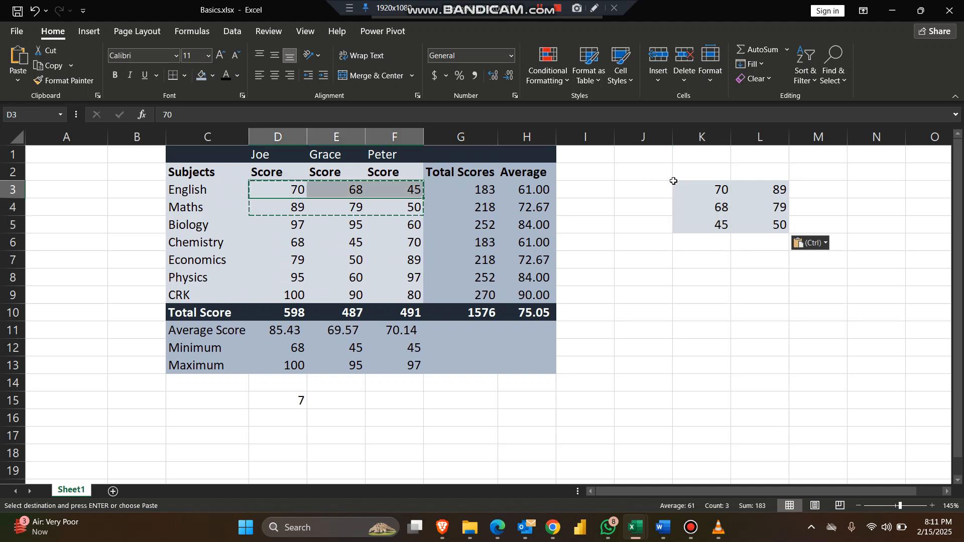
# Compare the original Maths row in D4:F4 with its transposed column in L3:L5
pyautogui.moveTo(693, 187); pyautogui.dragTo(691, 222)
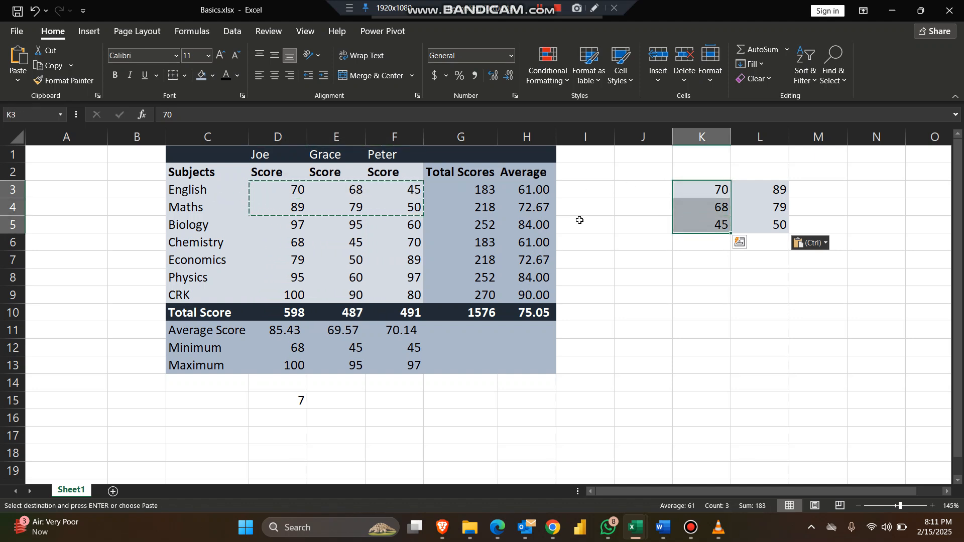
pyautogui.moveTo(296, 207); pyautogui.dragTo(404, 207)
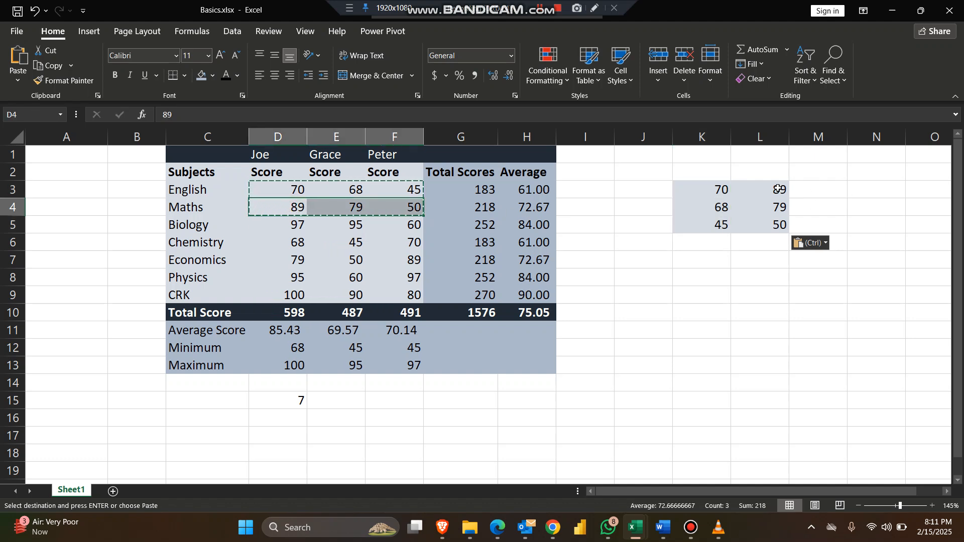
pyautogui.moveTo(777, 189); pyautogui.dragTo(775, 224)
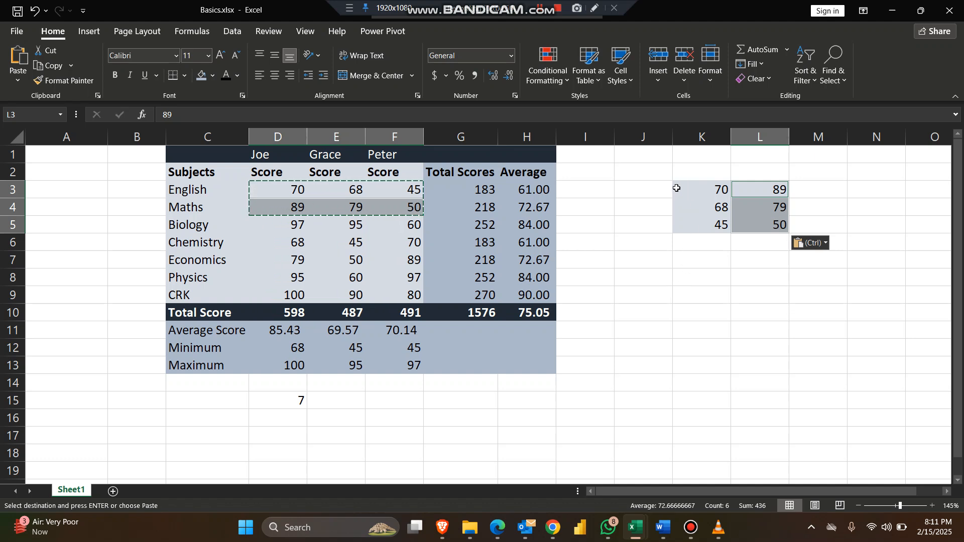
# Clear the transposed scores in K3:L5, and paste only the formatting of the copied cells at cell J2
pyautogui.moveTo(681, 187); pyautogui.dragTo(786, 219)
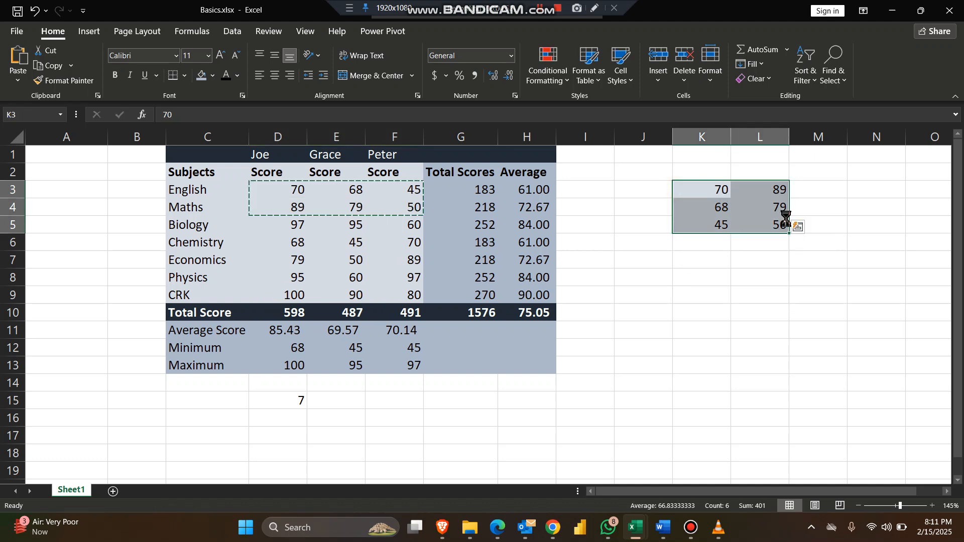
pyautogui.press('Delete')
pyautogui.click(708, 195)
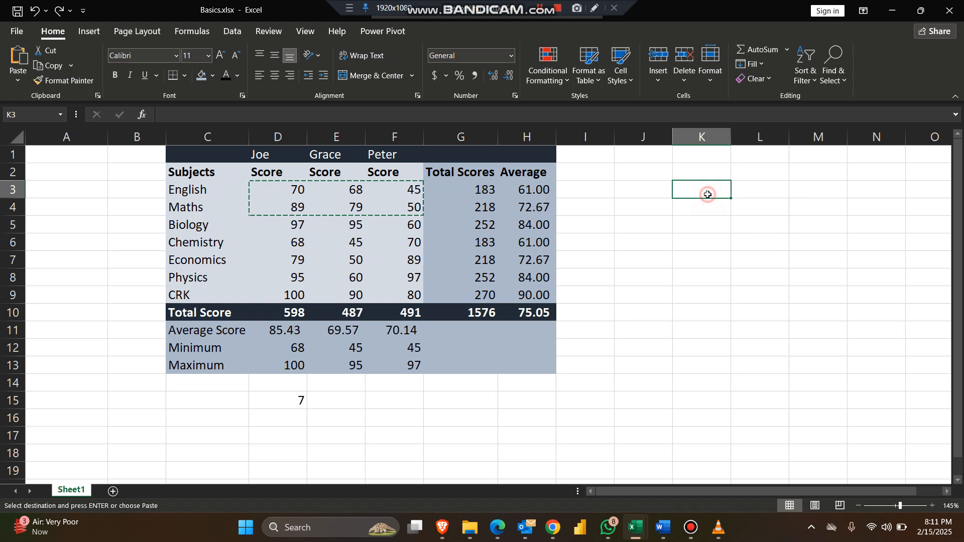
pyautogui.rightClick(648, 179)
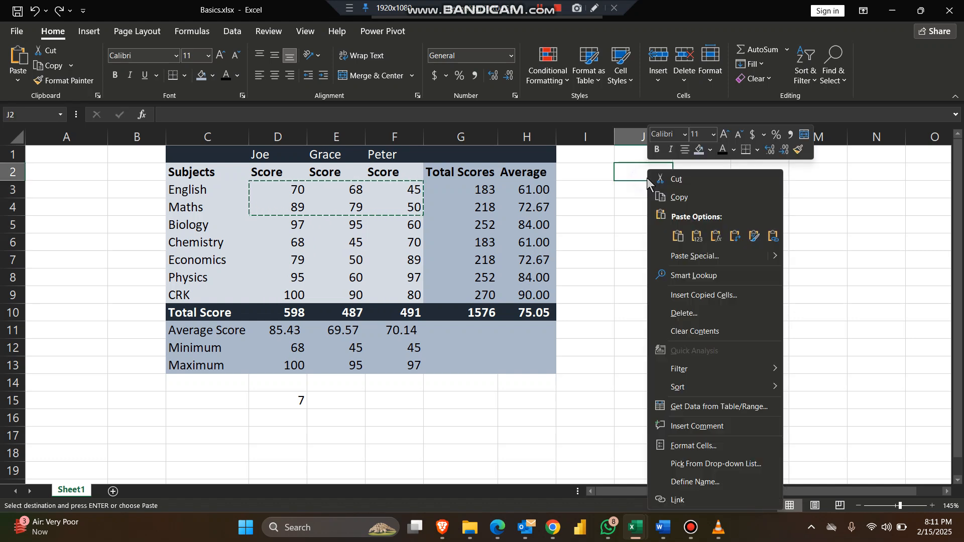
pyautogui.click(755, 237)
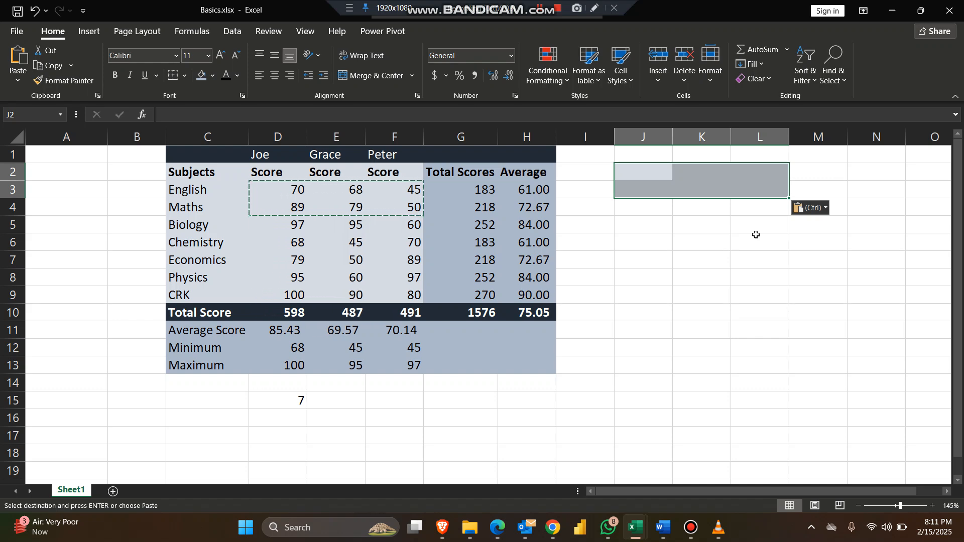
# In the student_scores workbook, paste only the copied formatting at cell E3
pyautogui.hotkey('alt', 'Tab')
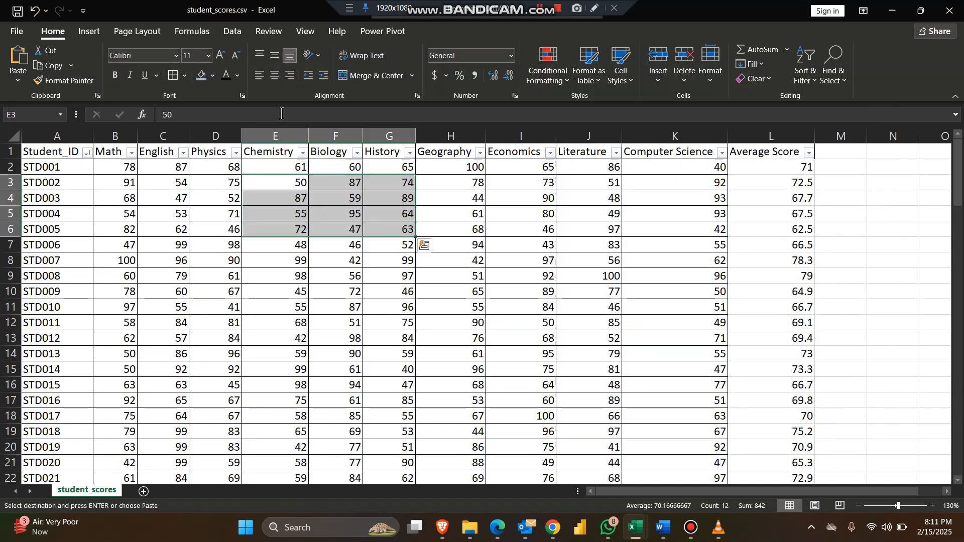
pyautogui.click(267, 181)
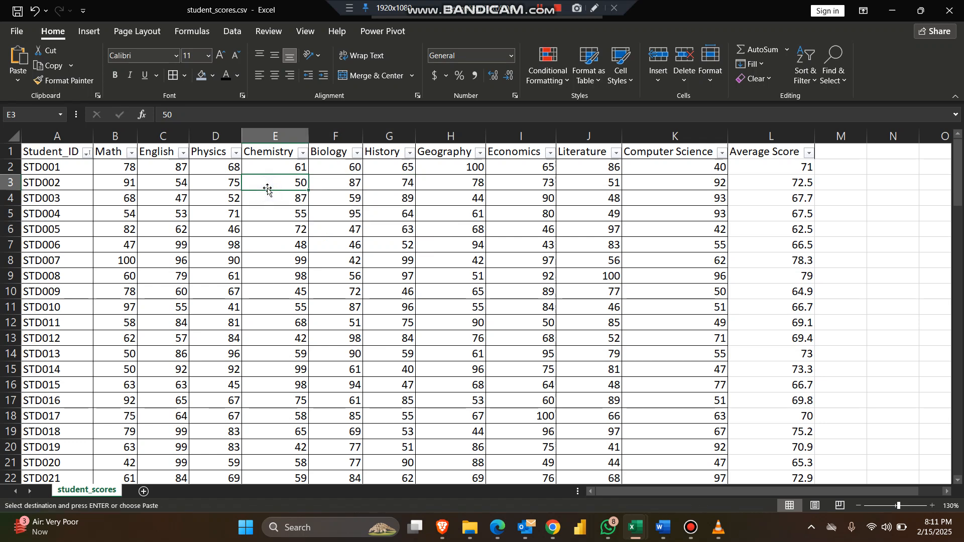
pyautogui.rightClick(269, 182)
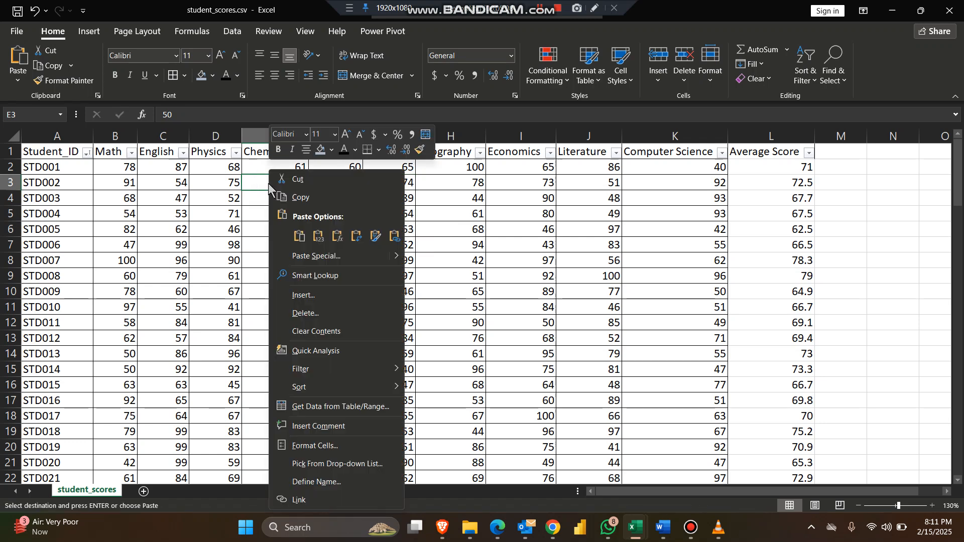
pyautogui.click(375, 239)
pyautogui.click(391, 264)
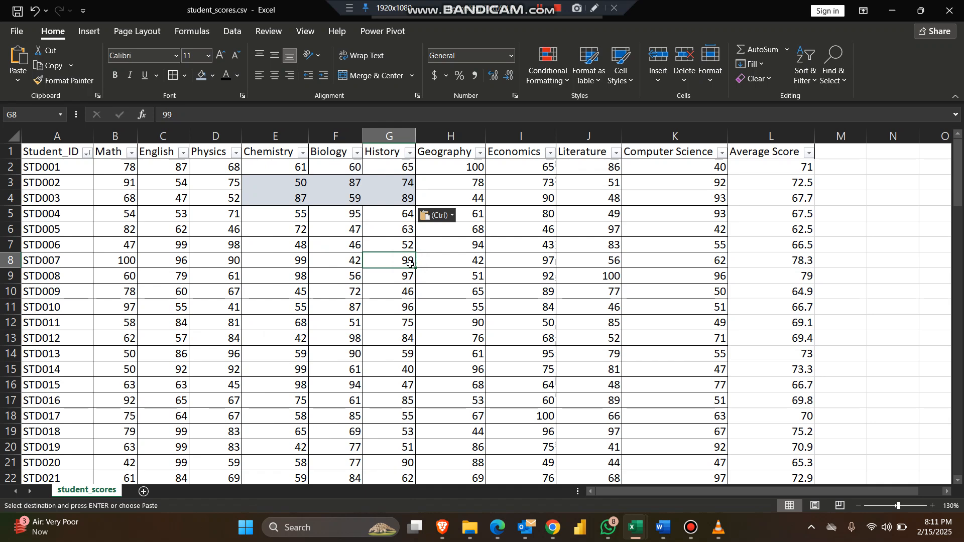
# Apply the copied formatting to the entire student scores table with a formatting-only paste, and undo that paste
pyautogui.click(37, 165)
pyautogui.hotkey('ctrl', 'a')
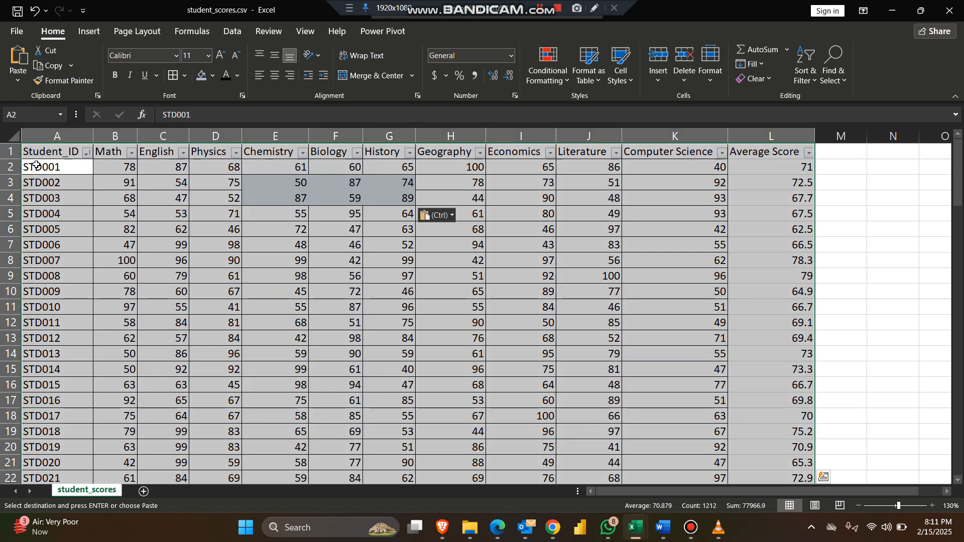
pyautogui.rightClick(137, 149)
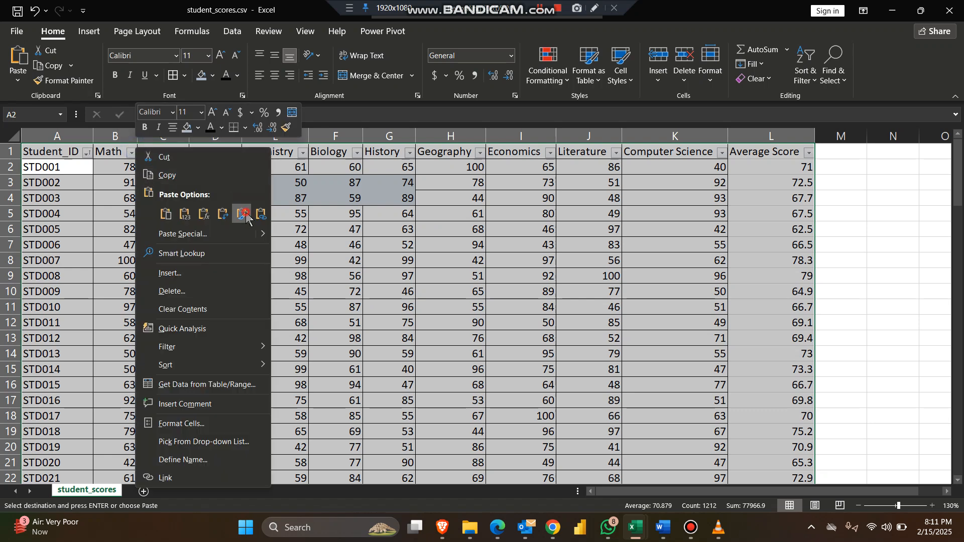
pyautogui.click(242, 213)
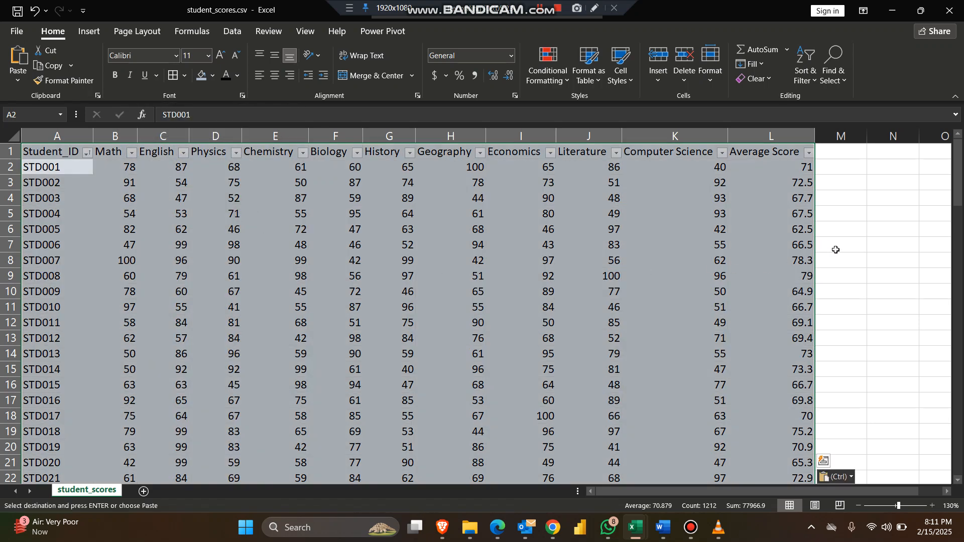
pyautogui.click(862, 245)
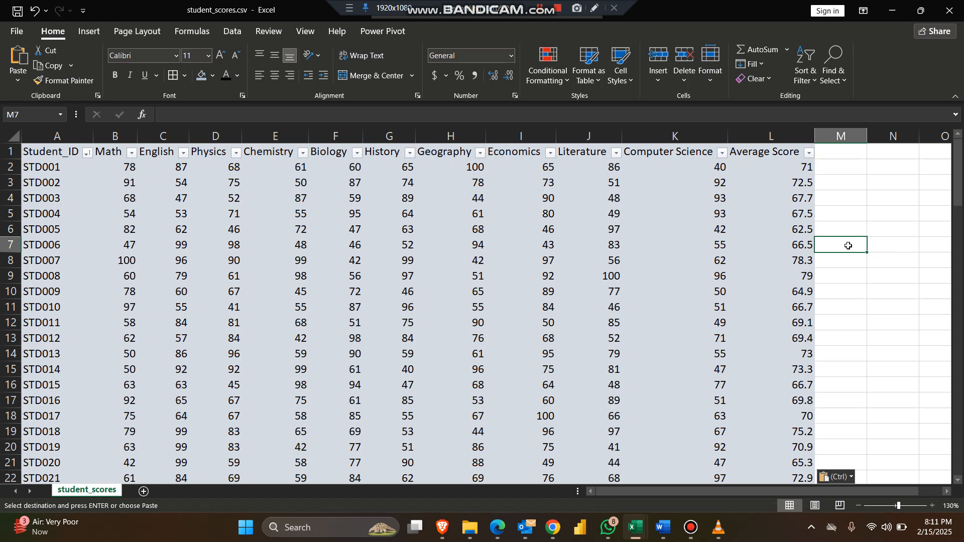
pyautogui.hotkey('ctrl', 'z')
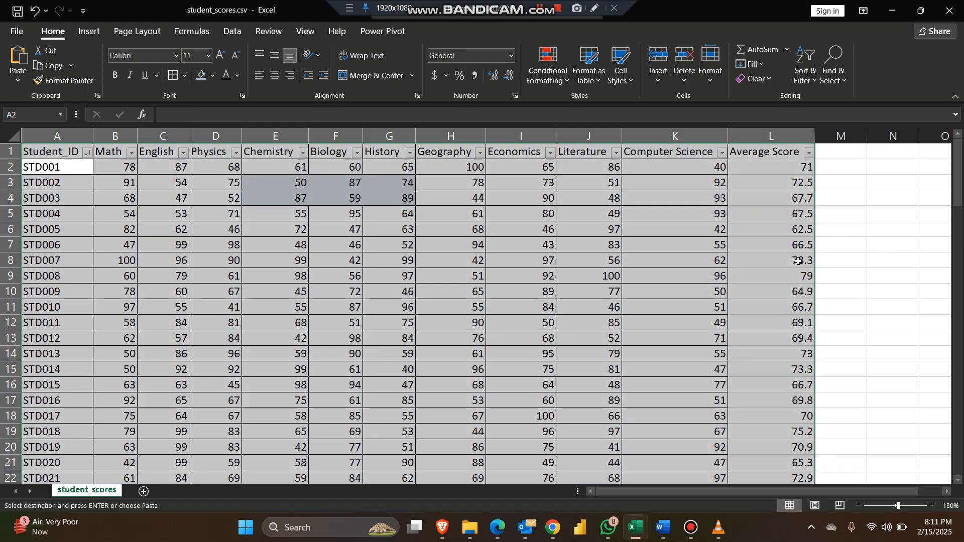
# Return to the Basics workbook, review the paste options for J2:L3, and undo the formatting-only paste there
pyautogui.hotkey('alt', 'Tab')
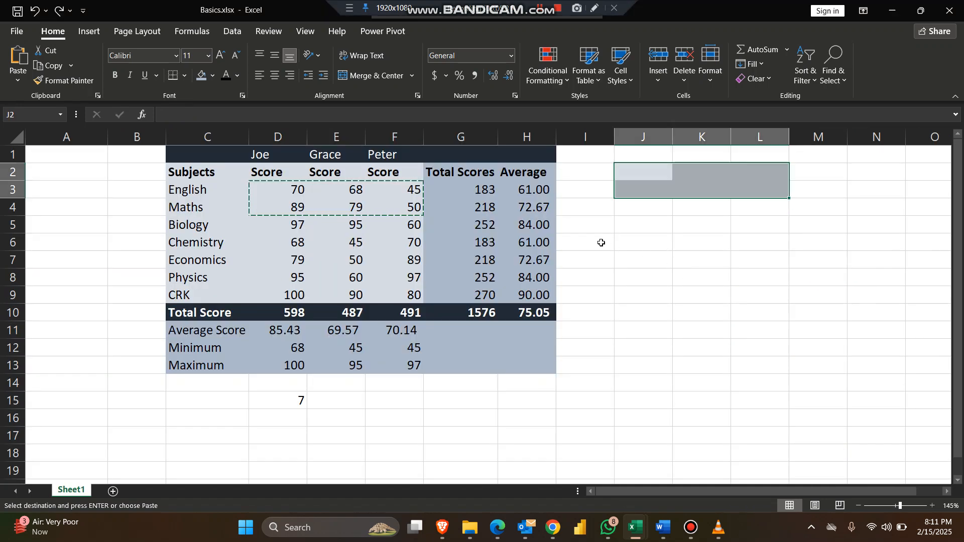
pyautogui.rightClick(639, 192)
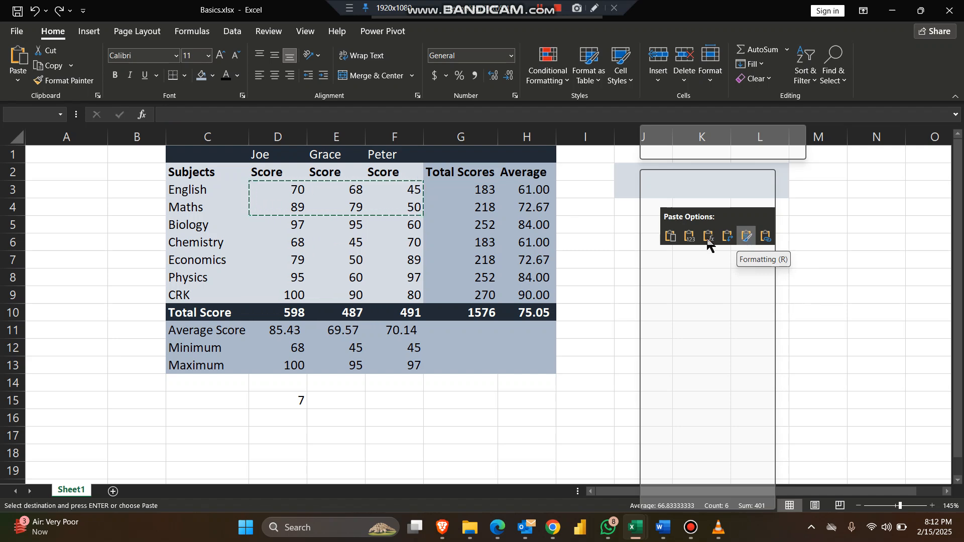
pyautogui.click(590, 244)
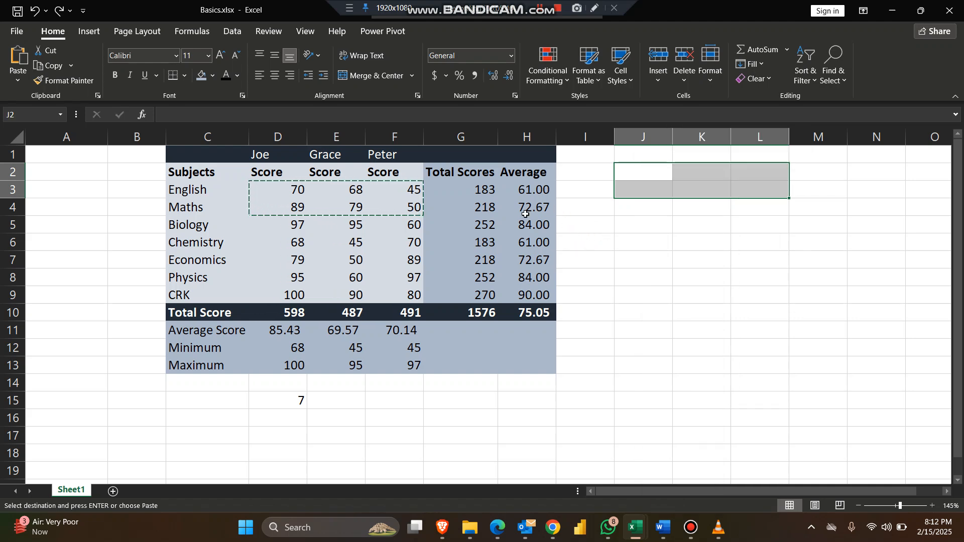
# Switch to the ChatGPT page in Chrome and review the Excel shortcuts for copying, moving, inserting and deleting data
pyautogui.hotkey('alt', 'Tab')
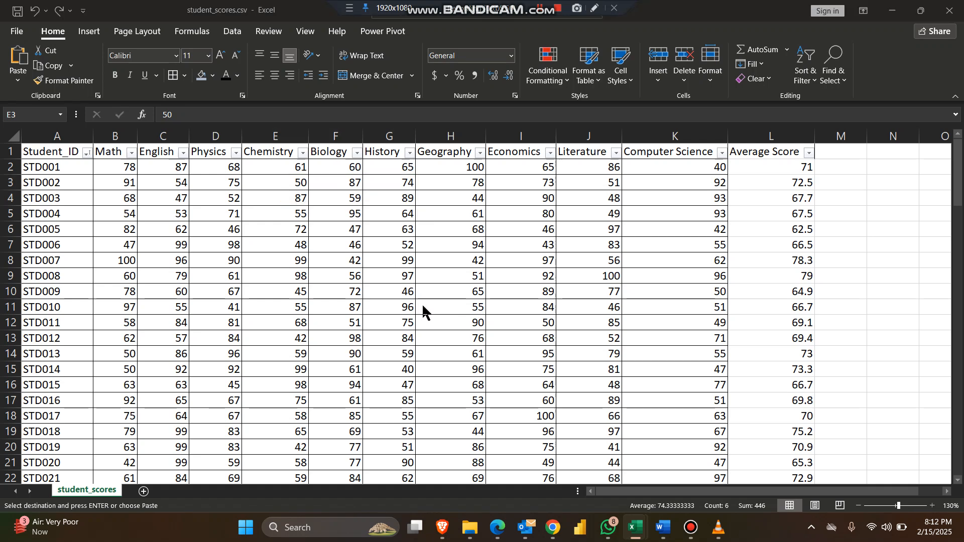
pyautogui.hotkey('alt', 'Tab')
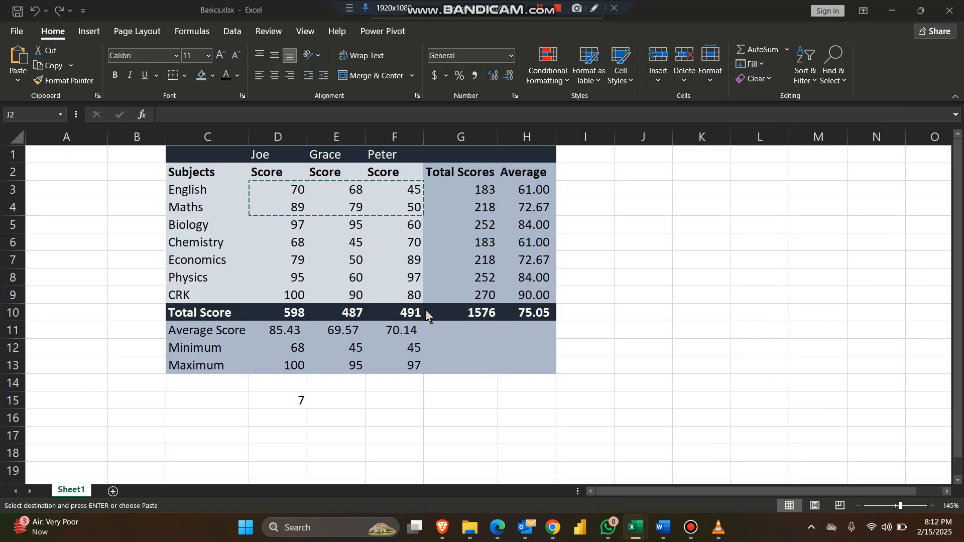
pyautogui.hotkey('alt', 'Tab')
pyautogui.hotkey('alt', 'Tab')
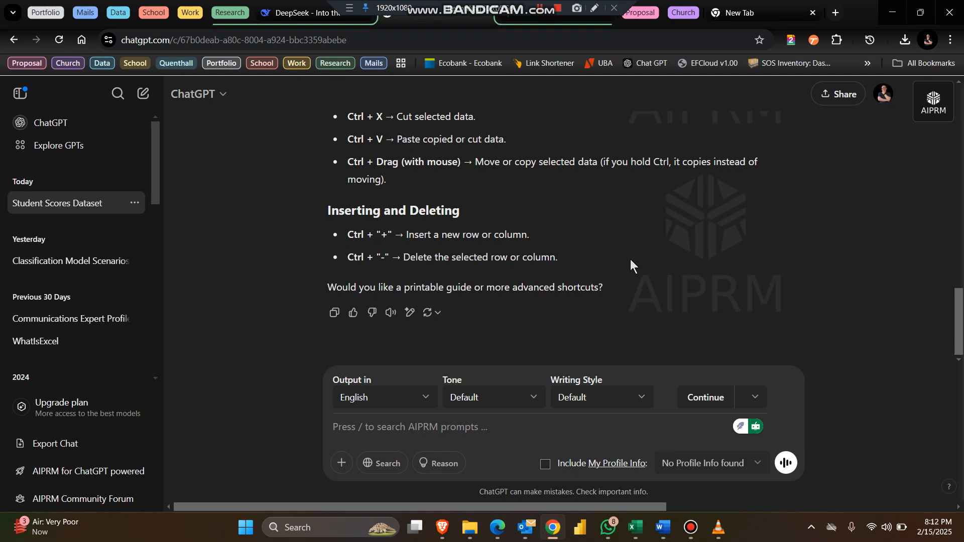
pyautogui.scroll(1, 631, 259)
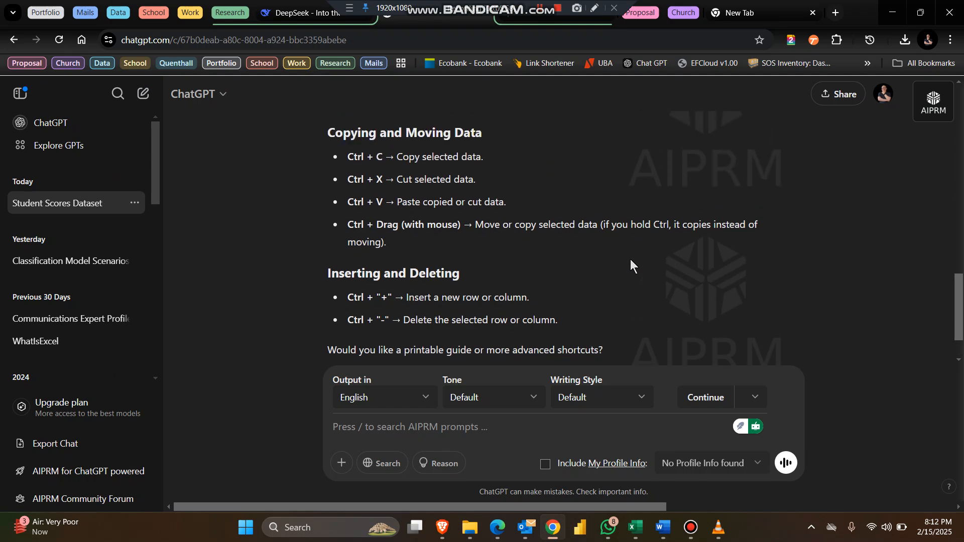
# Switch to the Excel Beginners document in Word
pyautogui.hotkey('alt', 'Tab')
pyautogui.hotkey('alt', 'Tab')
pyautogui.hotkey('alt', 'Tab')
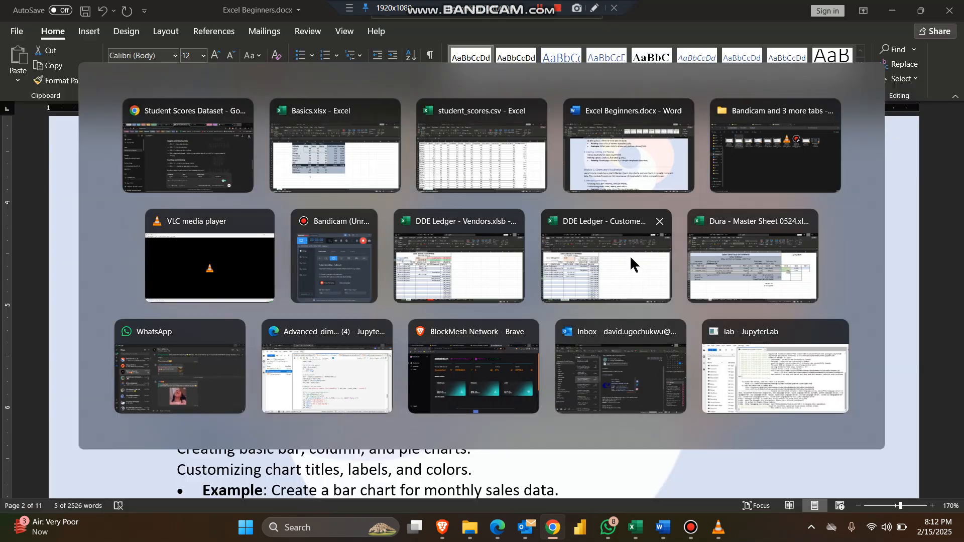